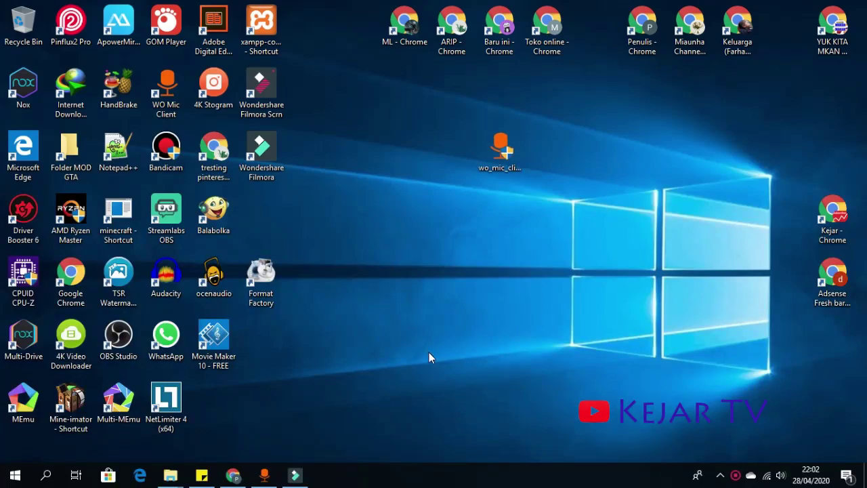
# Restore the Filmora9 window from the taskbar, minimize it, then restore it again
pyautogui.click(295, 475)
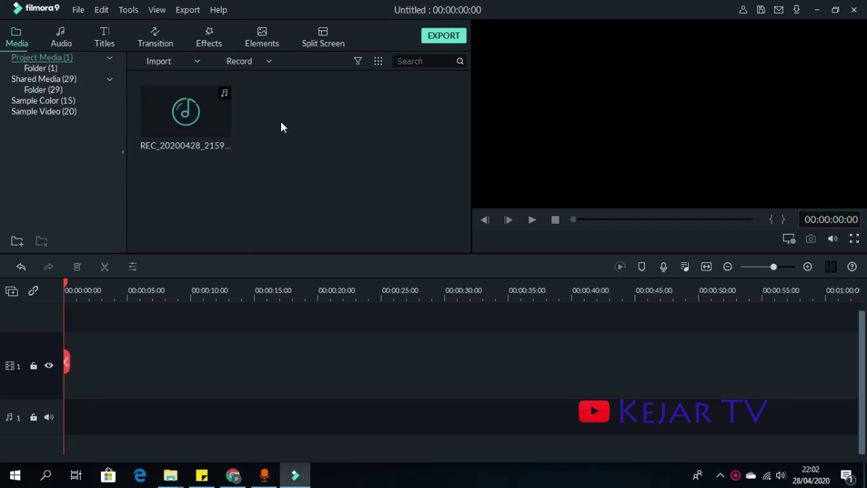
pyautogui.click(295, 475)
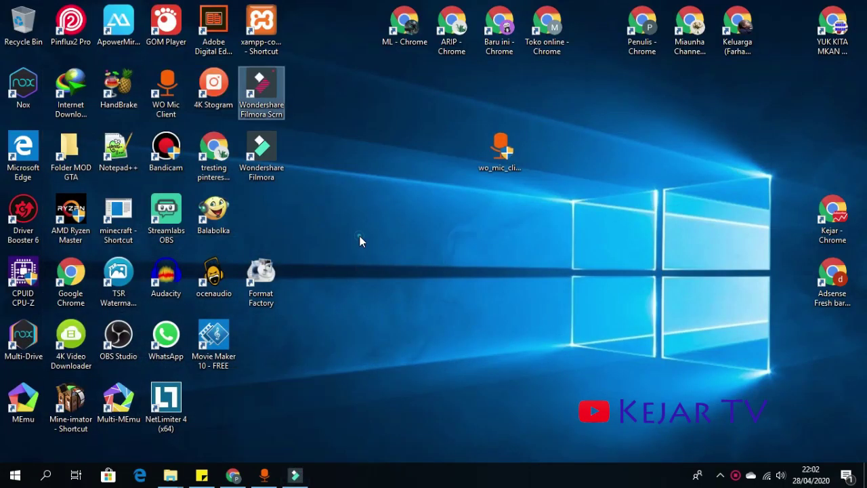
pyautogui.click(277, 127)
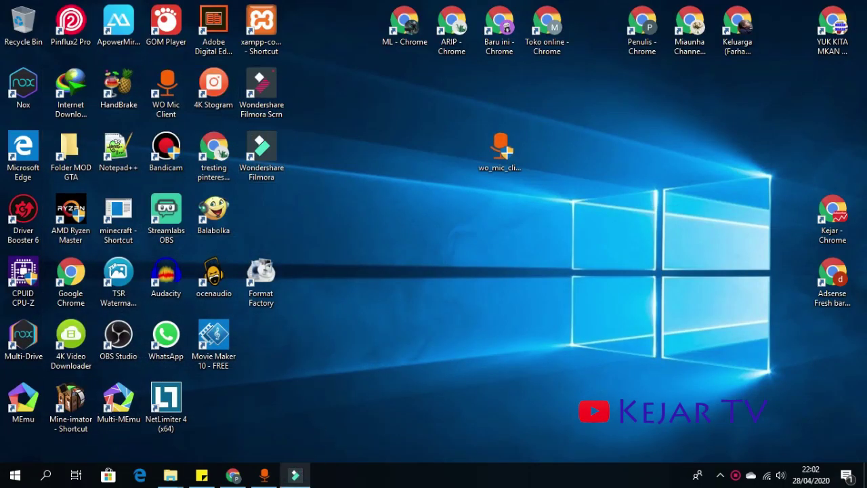
pyautogui.click(296, 475)
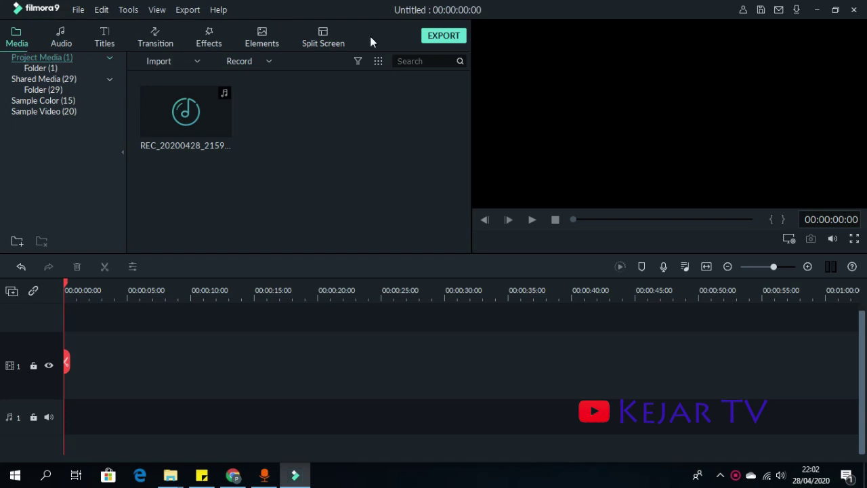
pyautogui.click(103, 11)
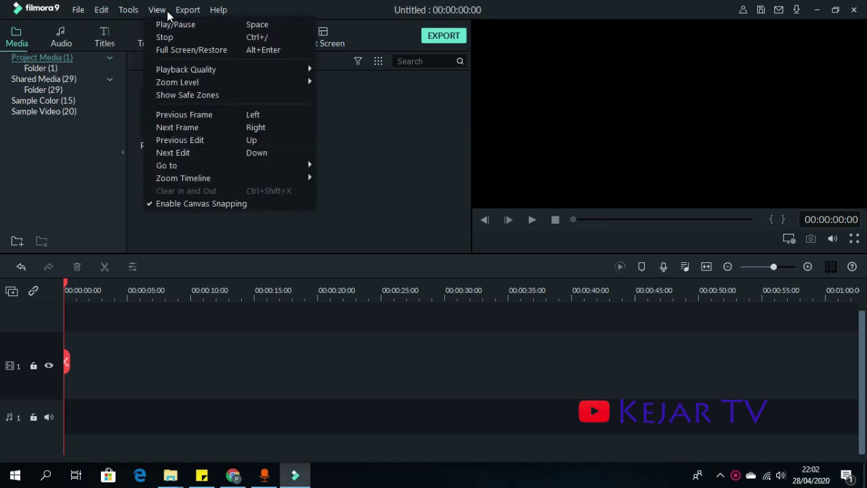
pyautogui.moveTo(188, 14)
pyautogui.moveTo(217, 10)
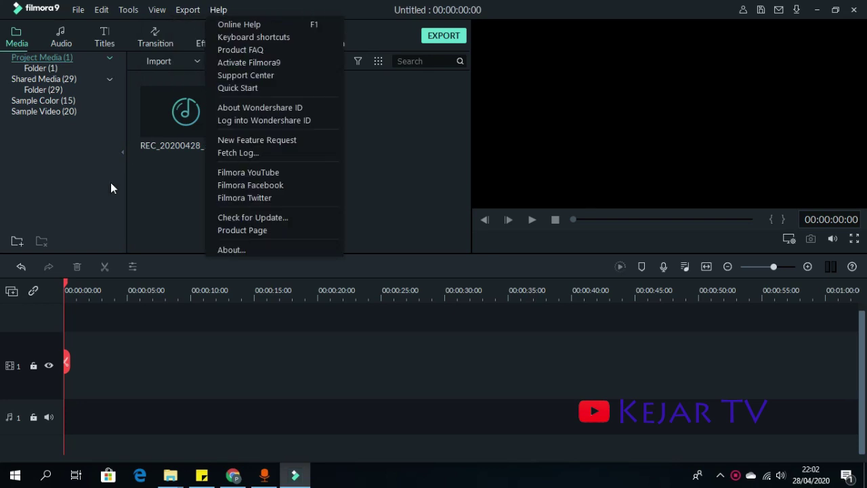
pyautogui.click(144, 214)
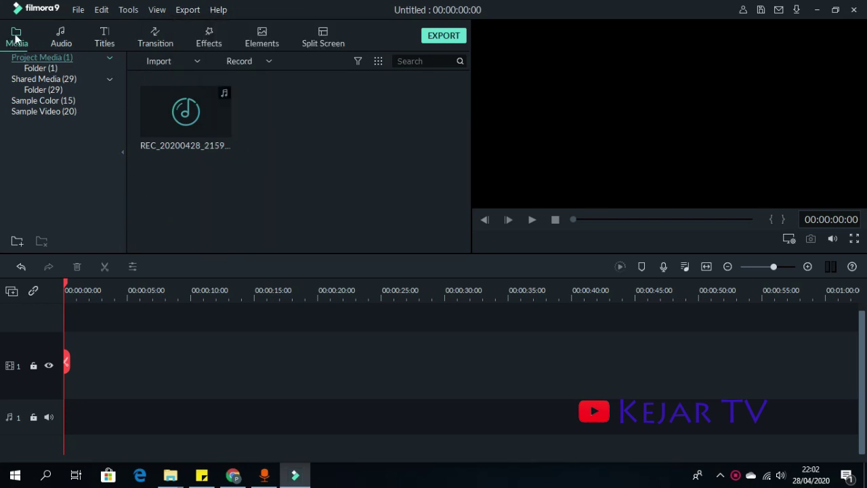
pyautogui.click(58, 40)
pyautogui.click(102, 35)
pyautogui.click(145, 35)
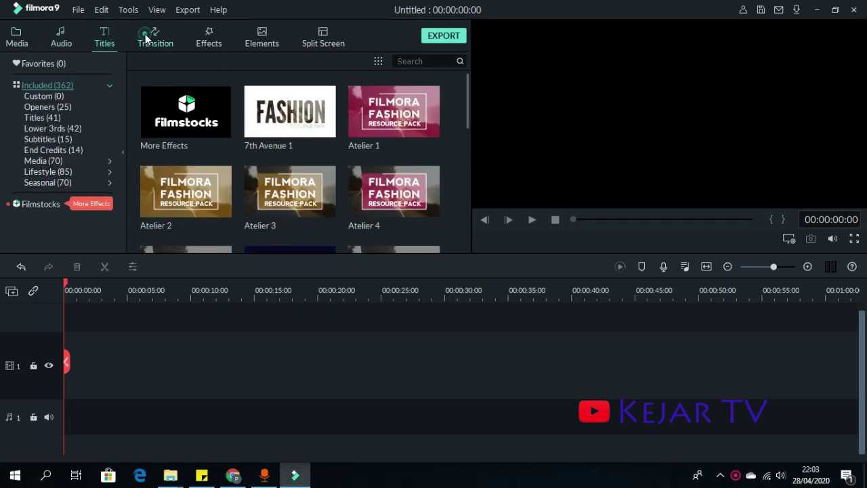
pyautogui.click(264, 39)
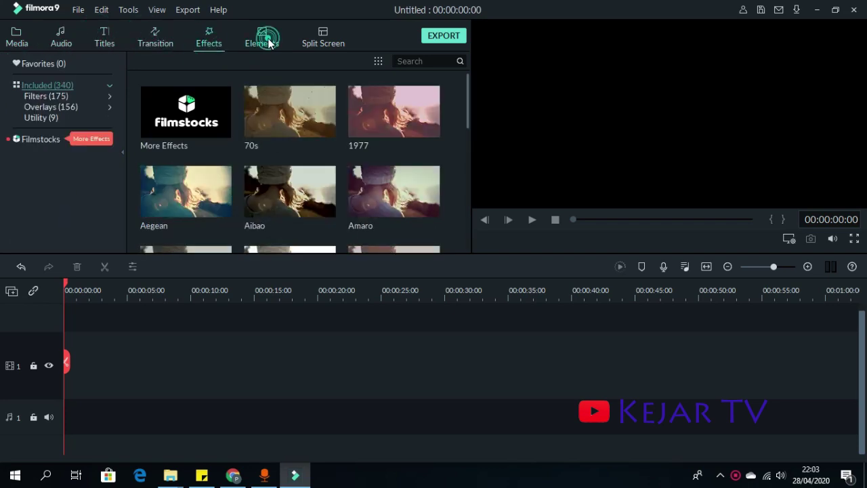
pyautogui.click(318, 42)
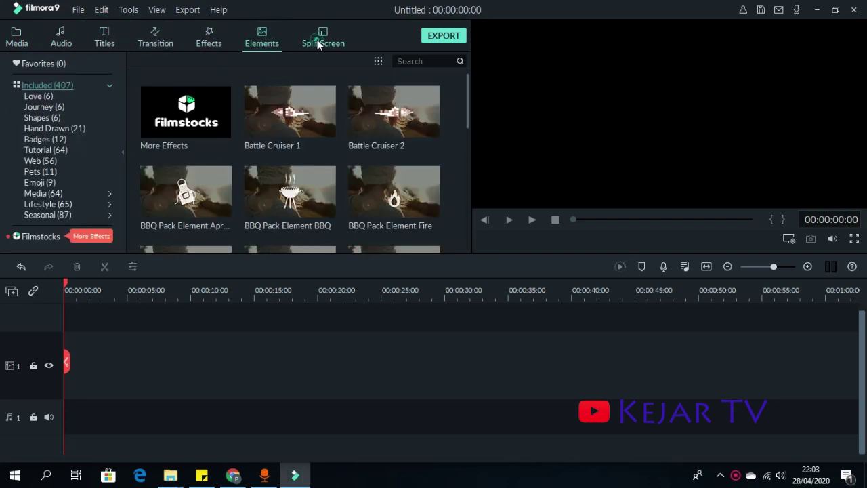
pyautogui.click(31, 39)
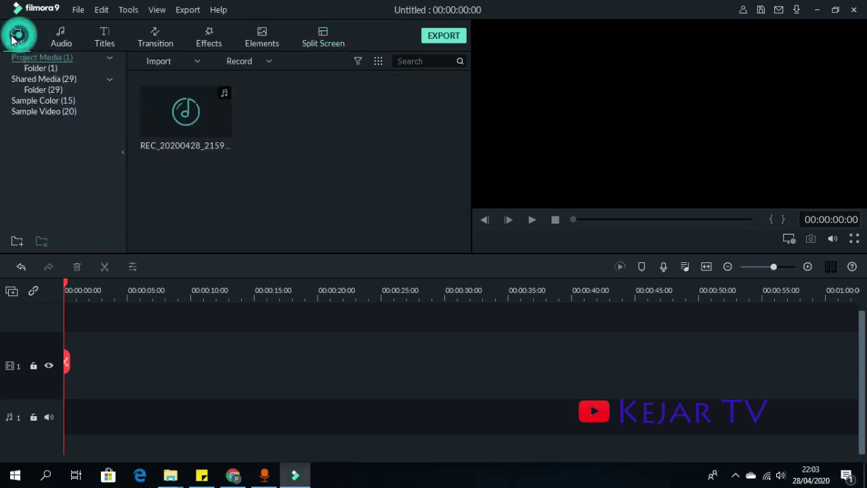
# Create a new 16:9 (Widescreen) project through File > New Project, then reopen the File menu
pyautogui.click(76, 12)
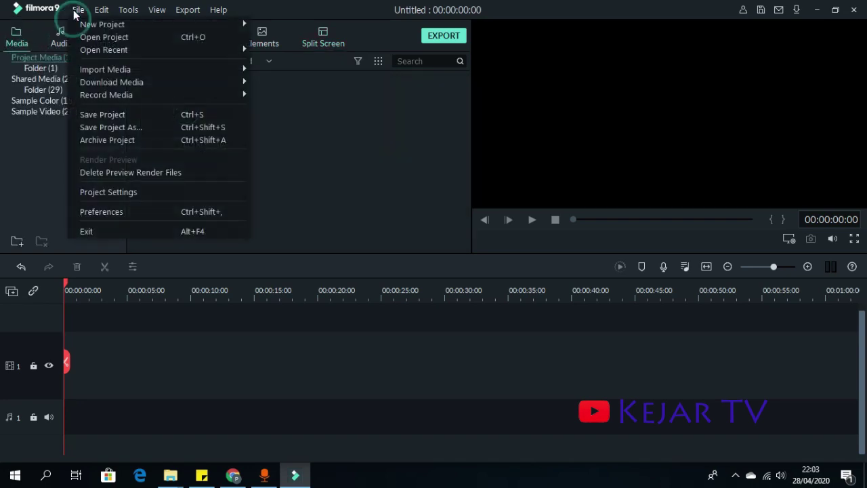
pyautogui.moveTo(85, 72)
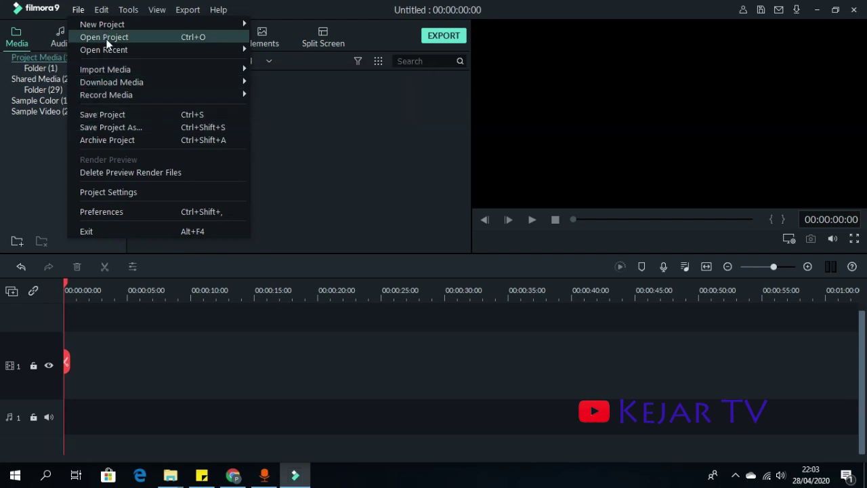
pyautogui.moveTo(151, 20)
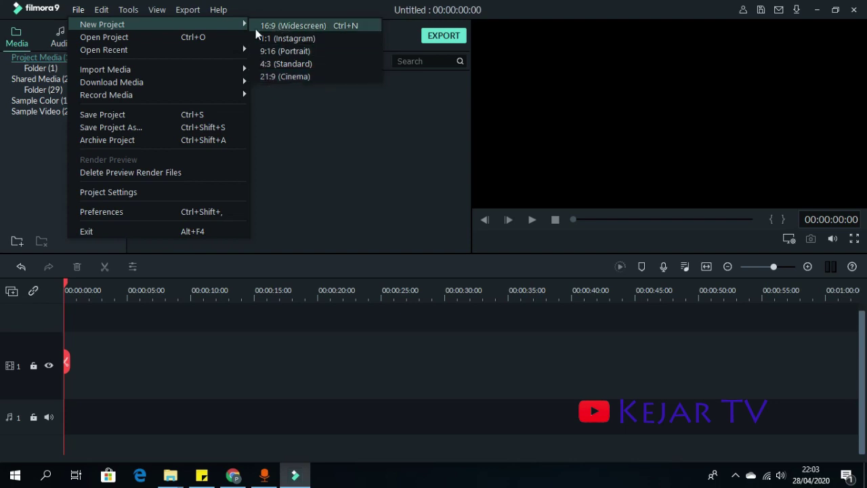
pyautogui.click(288, 25)
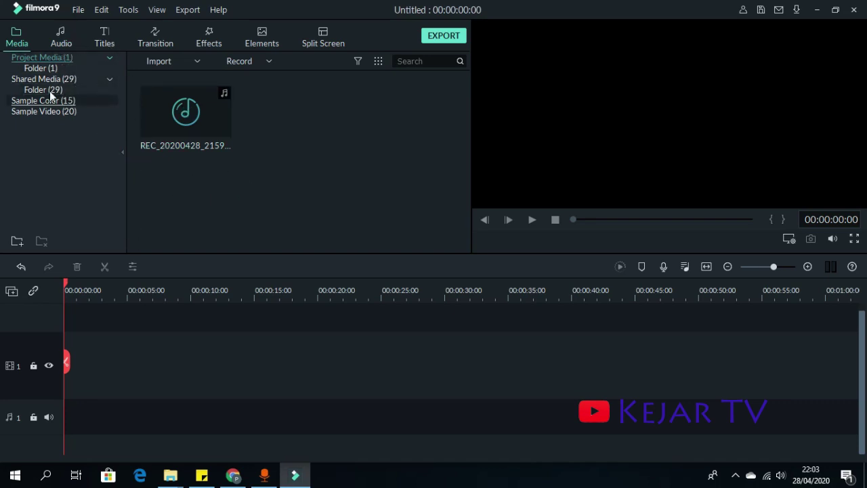
pyautogui.click(78, 10)
# Open the Import Media dialog and browse to the Pictures folder
pyautogui.moveTo(219, 70)
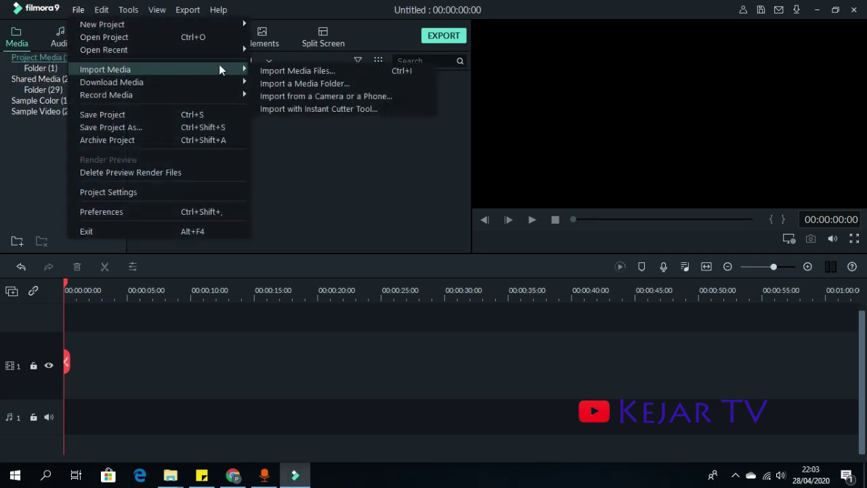
pyautogui.click(267, 70)
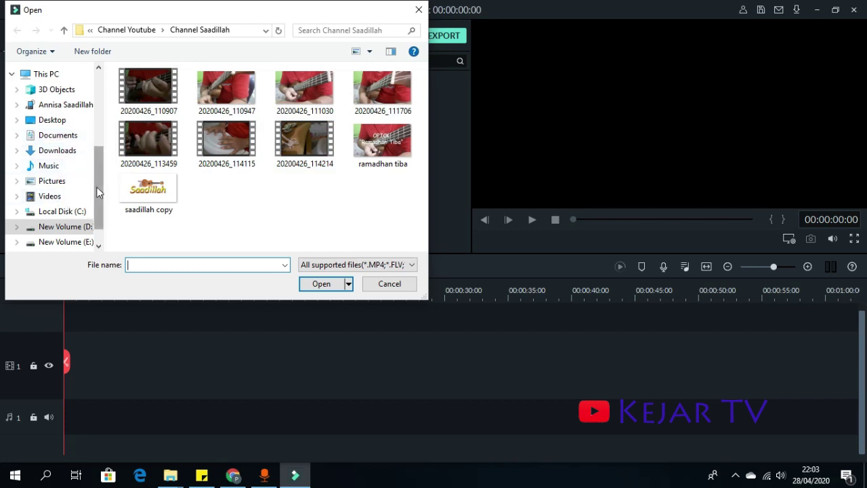
pyautogui.scroll(2, 97, 192)
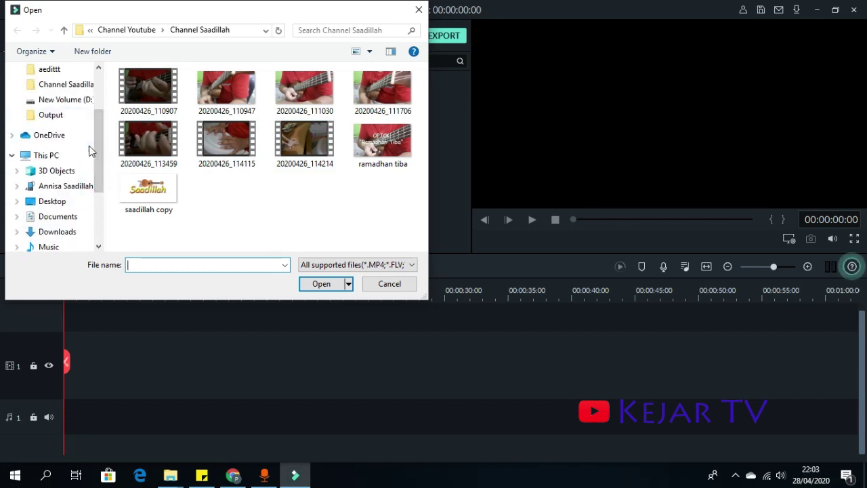
pyautogui.scroll(2, 97, 148)
pyautogui.click(68, 119)
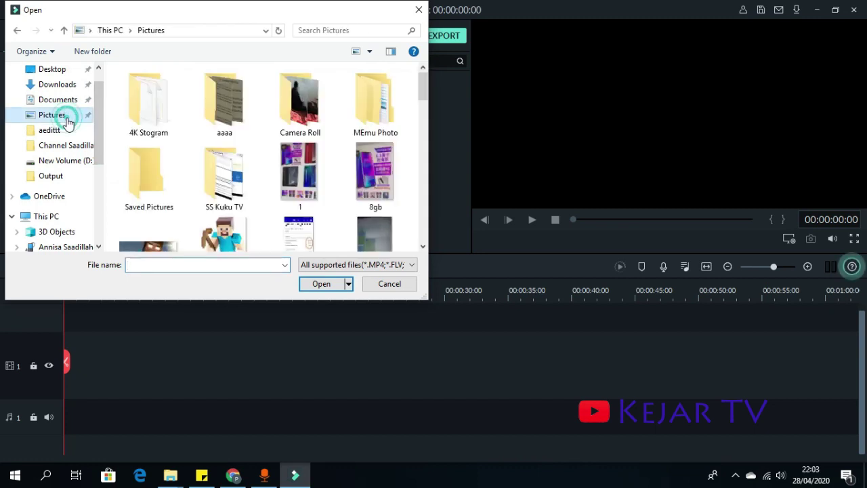
# Import the steve, tambah map and third Minecraft images and lay them on video track 1
pyautogui.click(293, 172)
pyautogui.scroll(-2, 293, 175)
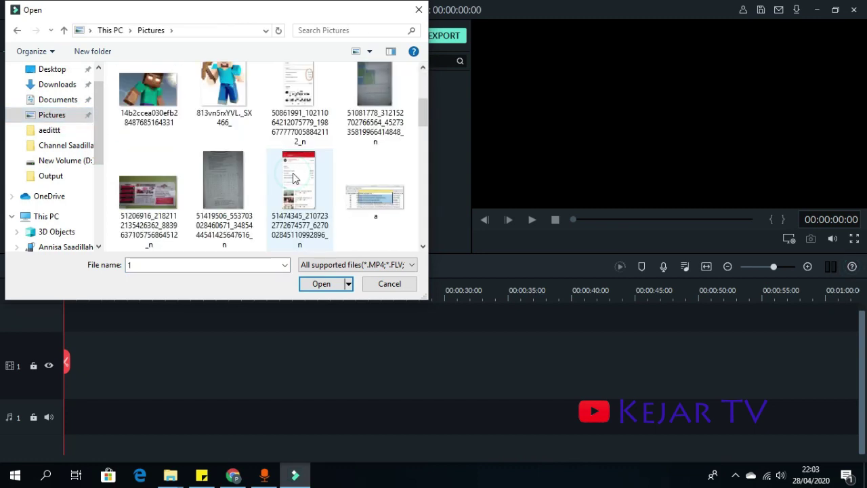
pyautogui.scroll(-2, 293, 175)
pyautogui.scroll(-3, 292, 175)
pyautogui.scroll(-2, 292, 175)
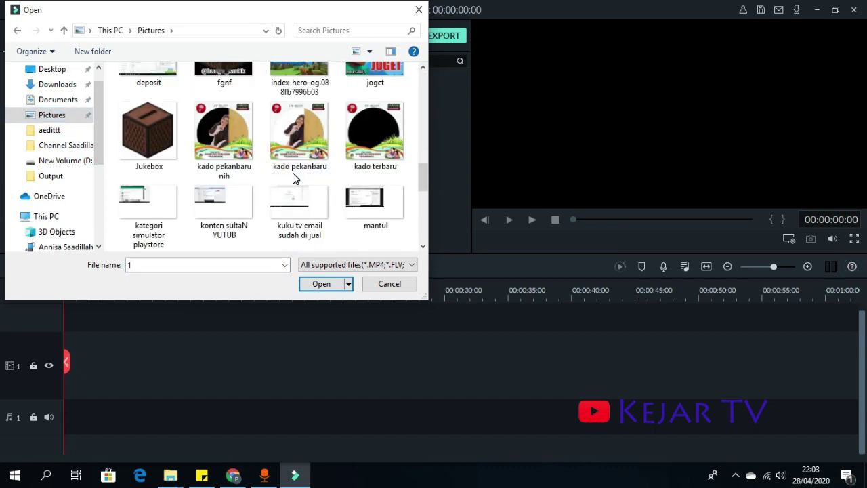
pyautogui.scroll(-1, 262, 159)
pyautogui.scroll(-1, 264, 163)
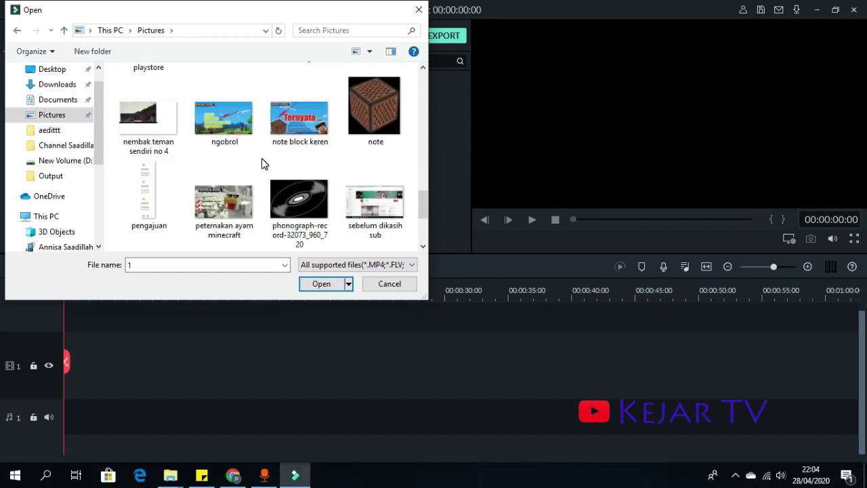
pyautogui.scroll(-1, 280, 169)
pyautogui.click(299, 202)
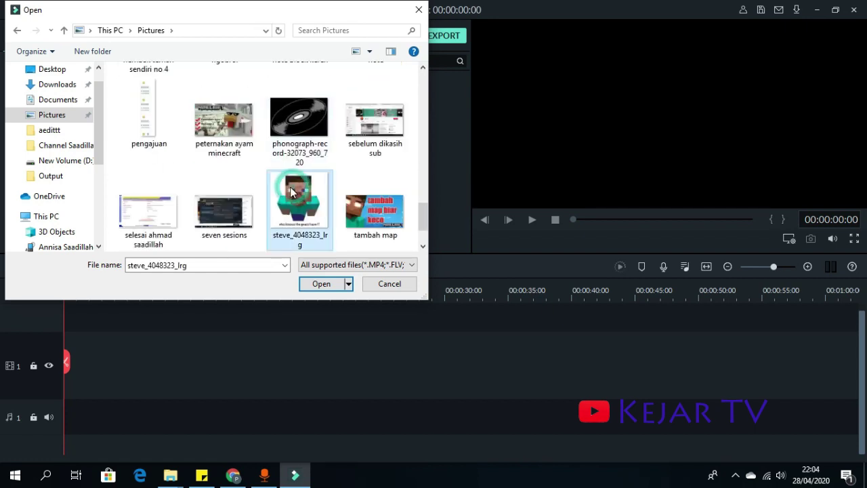
pyautogui.keyDown('ctrl'); pyautogui.click(387, 219); pyautogui.keyUp('ctrl')
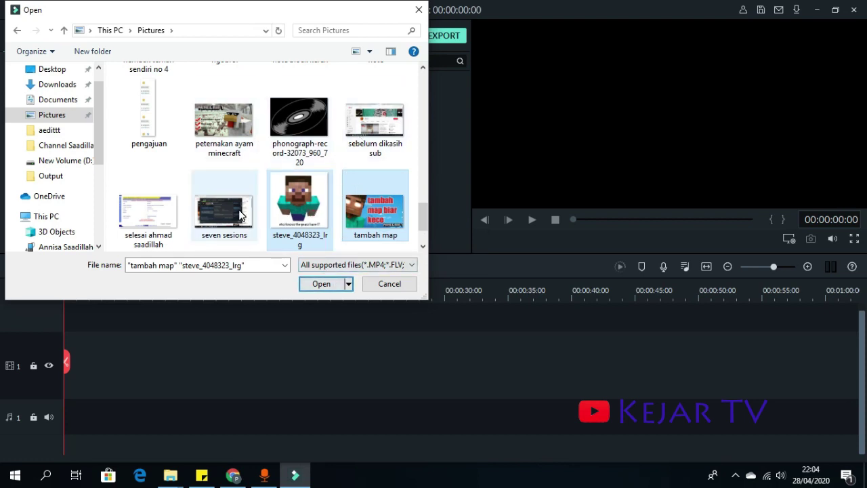
pyautogui.scroll(-2, 203, 224)
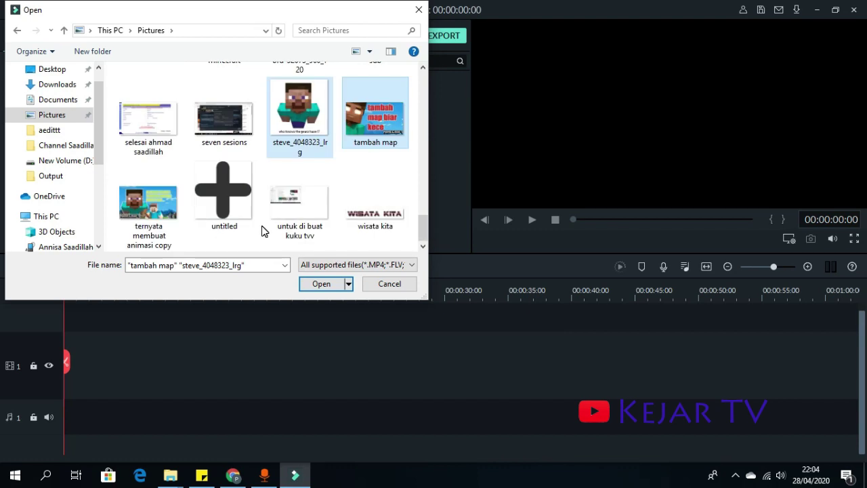
pyautogui.keyDown('ctrl'); pyautogui.click(152, 203); pyautogui.keyUp('ctrl')
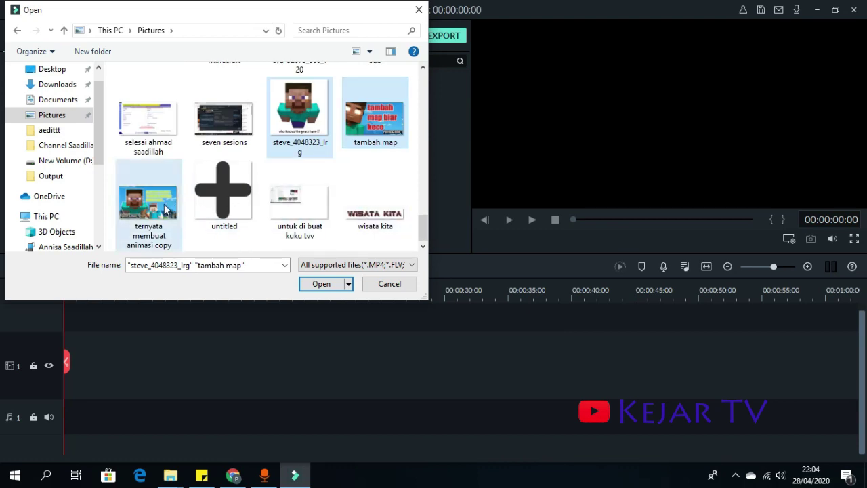
pyautogui.click(317, 283)
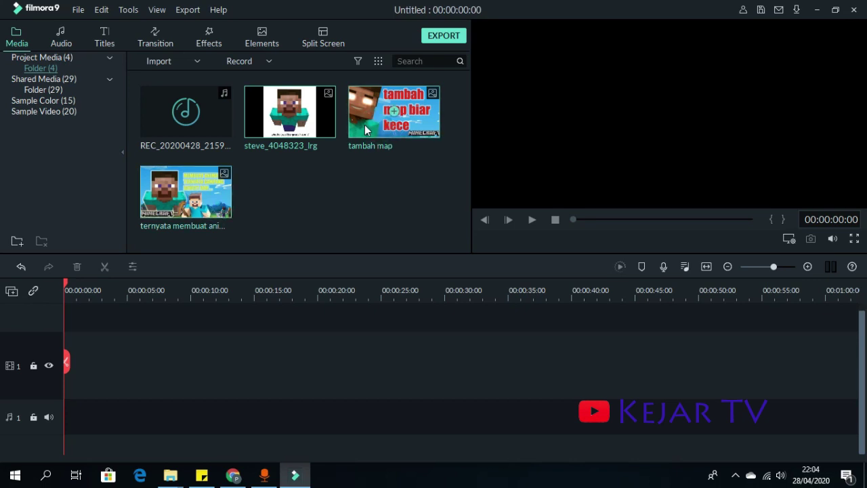
pyautogui.moveTo(379, 118); pyautogui.dragTo(212, 359)
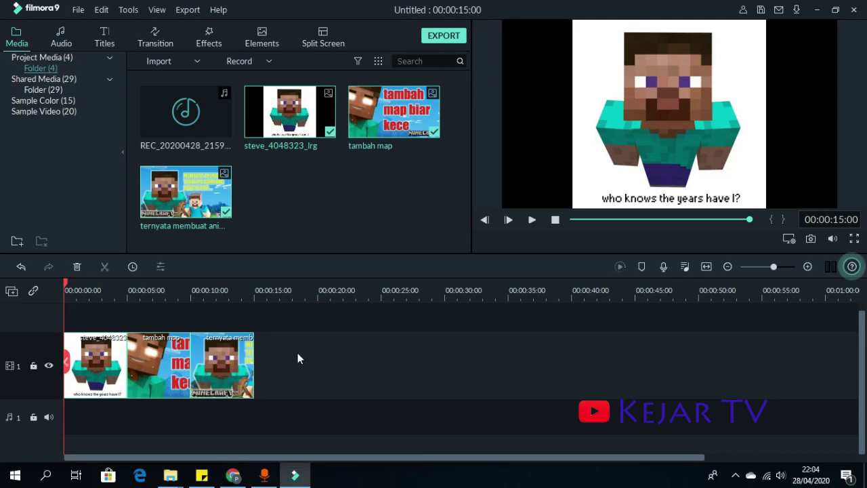
pyautogui.click(298, 356)
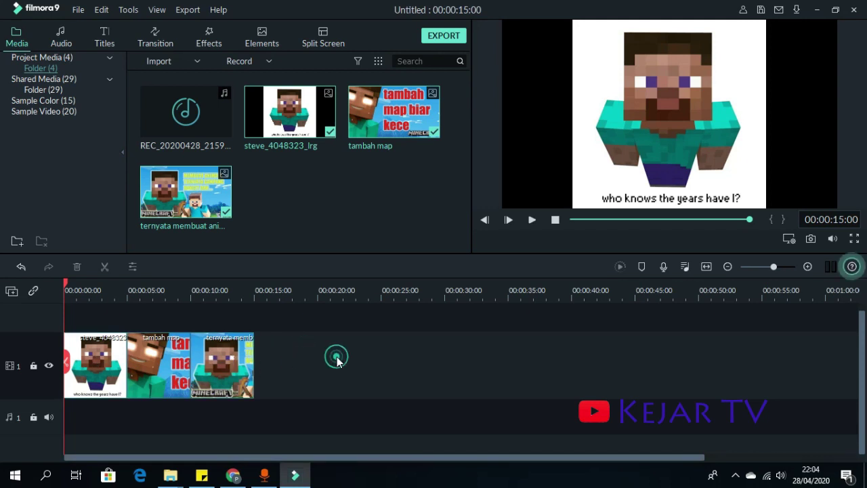
# Apply Bounce to zoom out 1 to the steve clip and Clockwise rotate to zoom to the tambah map clip
pyautogui.doubleClick(88, 383)
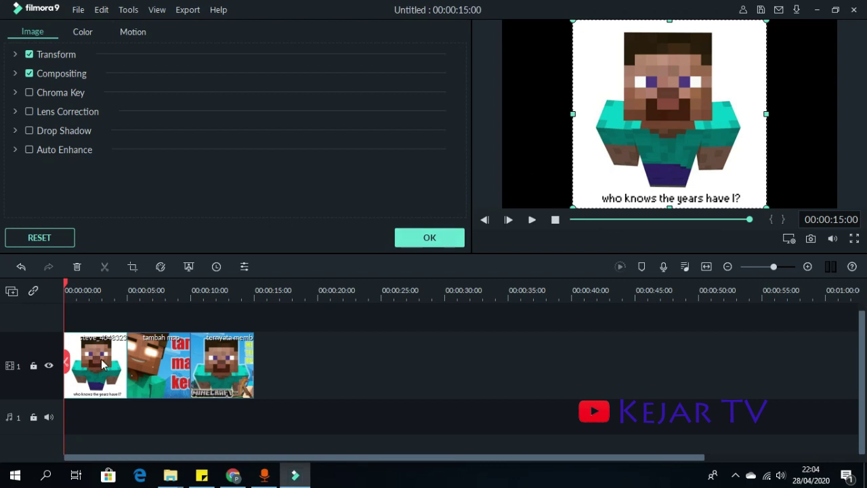
pyautogui.click(134, 34)
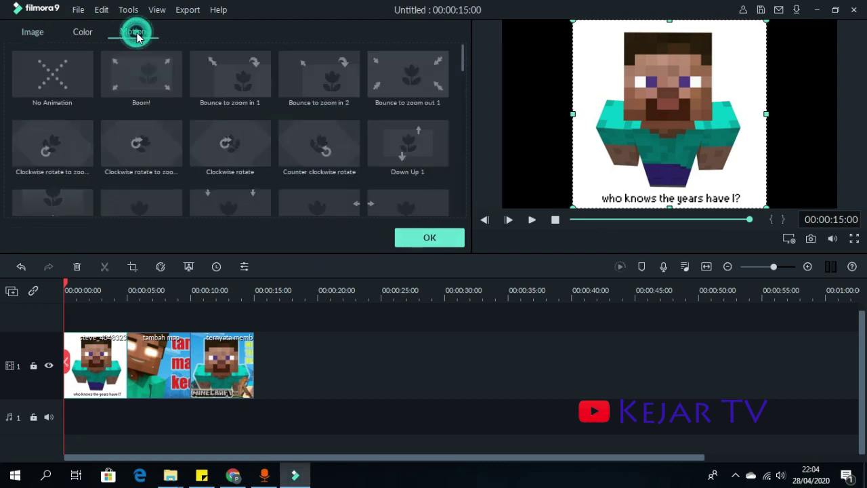
pyautogui.click(336, 78)
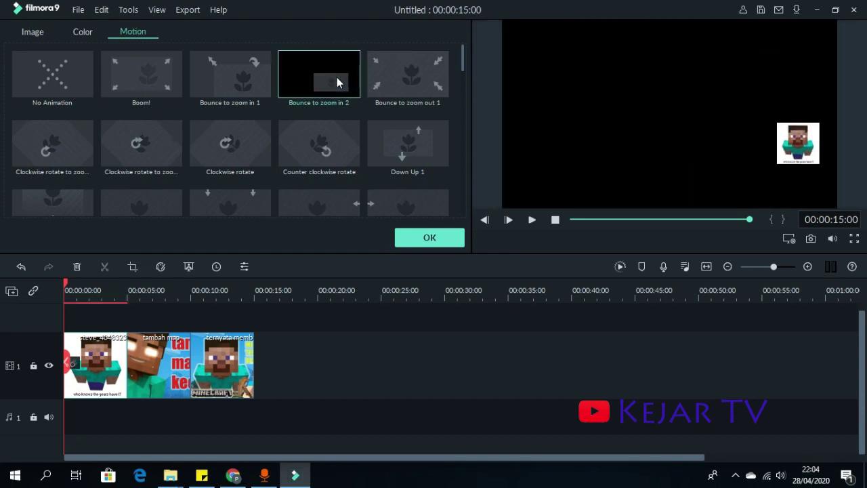
pyautogui.click(407, 86)
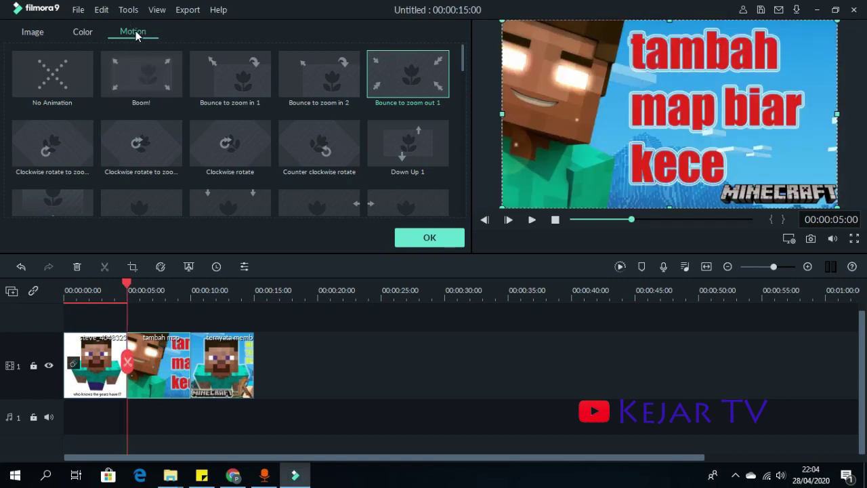
pyautogui.click(137, 158)
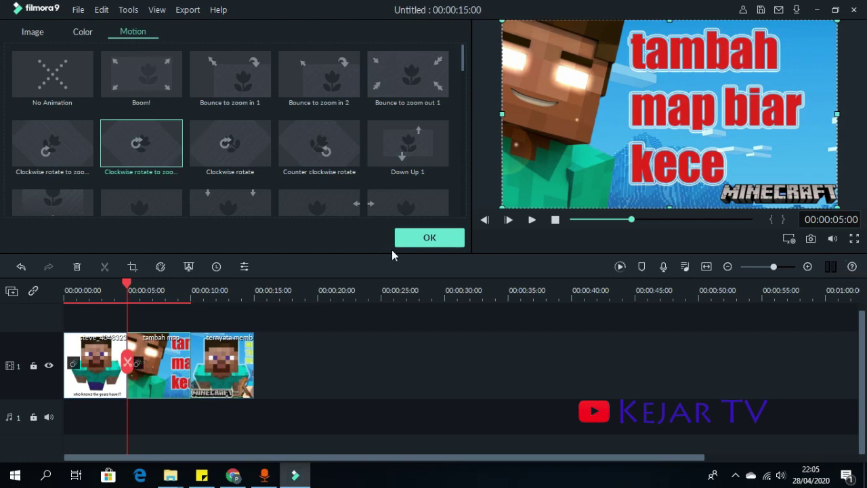
# Confirm the motion settings, place Aliens! 1 between clips 1 and 2, and preview it
pyautogui.click(409, 240)
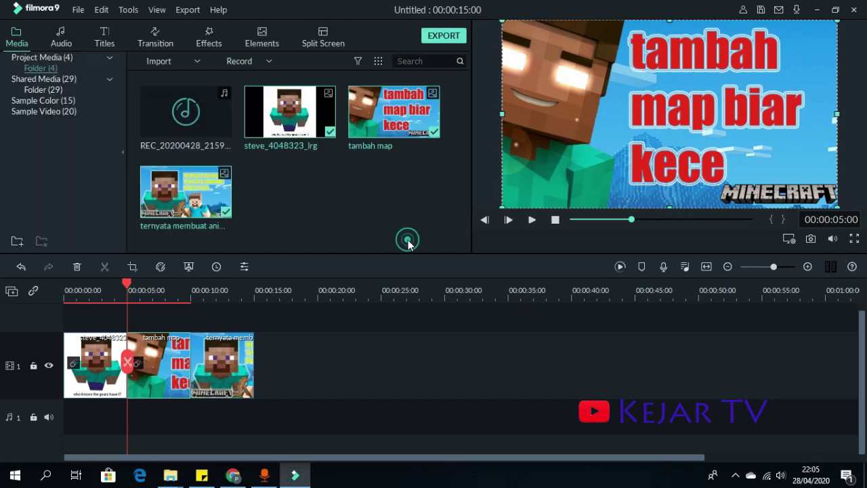
pyautogui.click(155, 42)
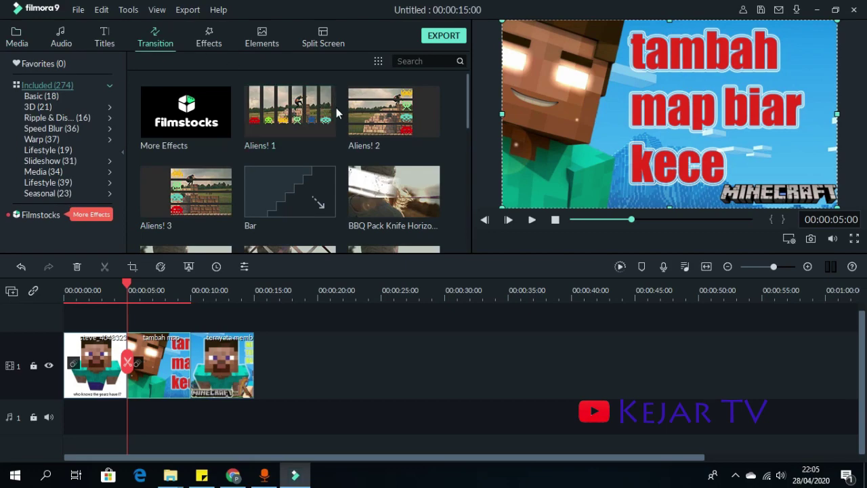
pyautogui.moveTo(296, 116)
pyautogui.mouseDown()
pyautogui.moveTo(129, 374)
pyautogui.moveTo(116, 361)
pyautogui.mouseUp()
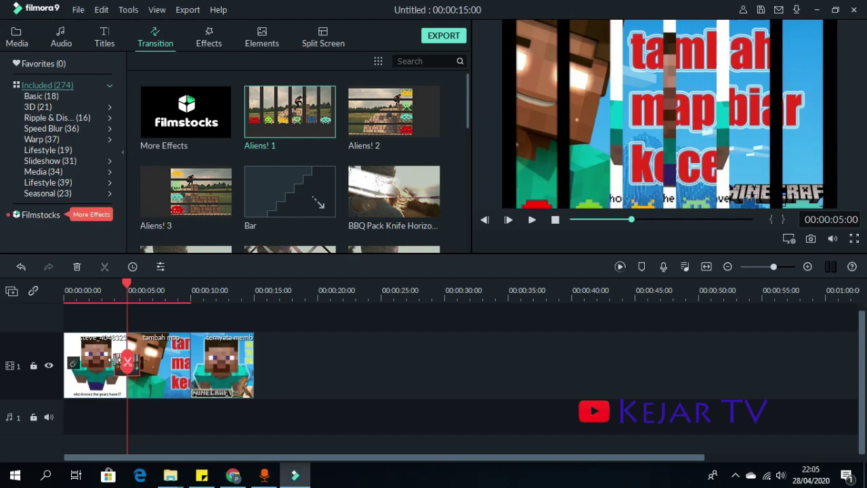
pyautogui.click(112, 298)
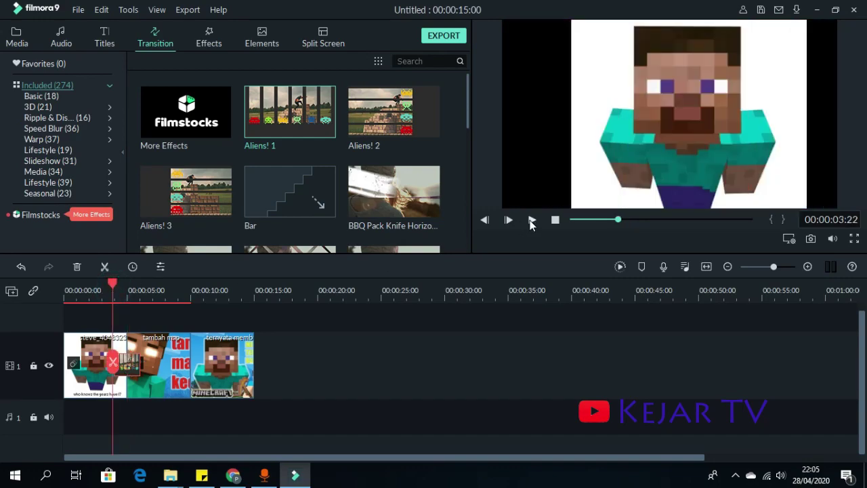
pyautogui.click(532, 221)
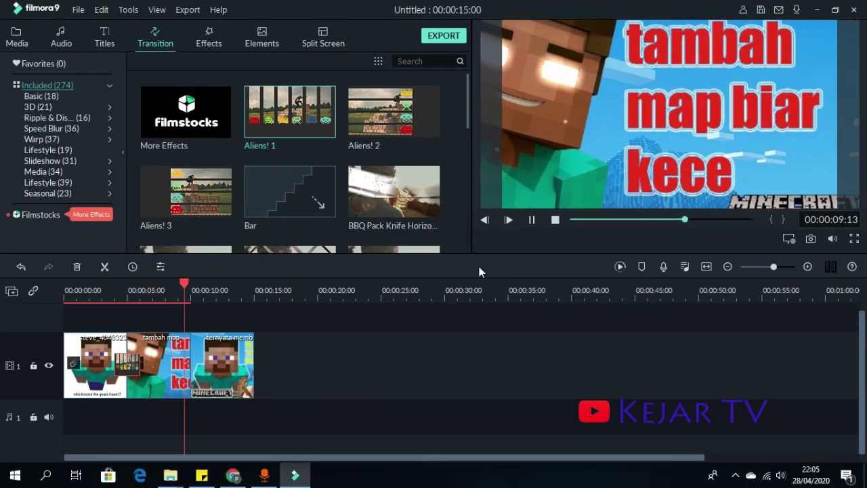
pyautogui.press('space')
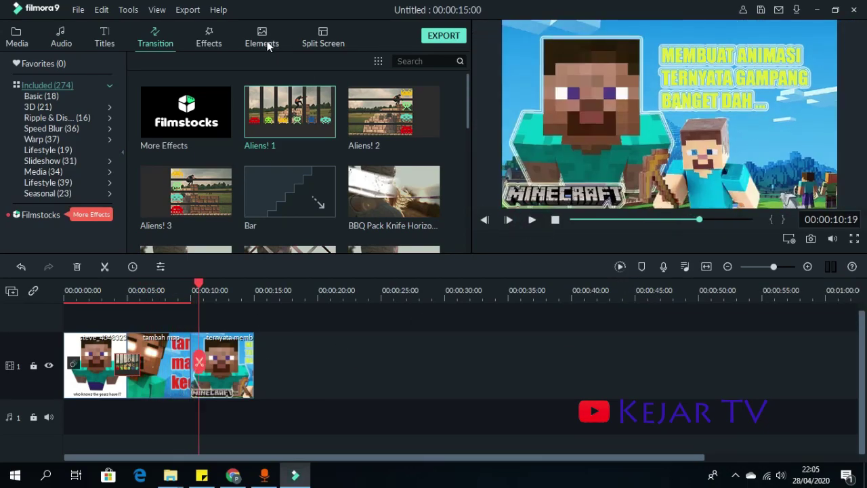
# Place the BBQ Pack Element Fire on video track 2 above the third image clip
pyautogui.click(266, 45)
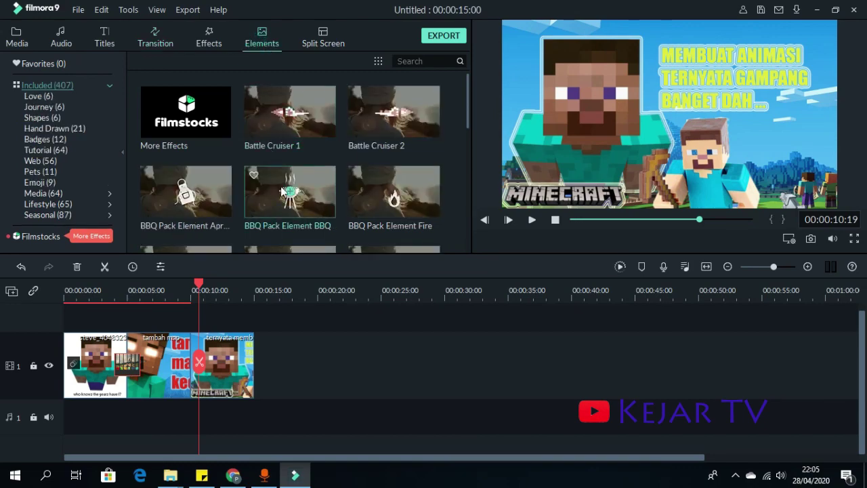
pyautogui.click(424, 194)
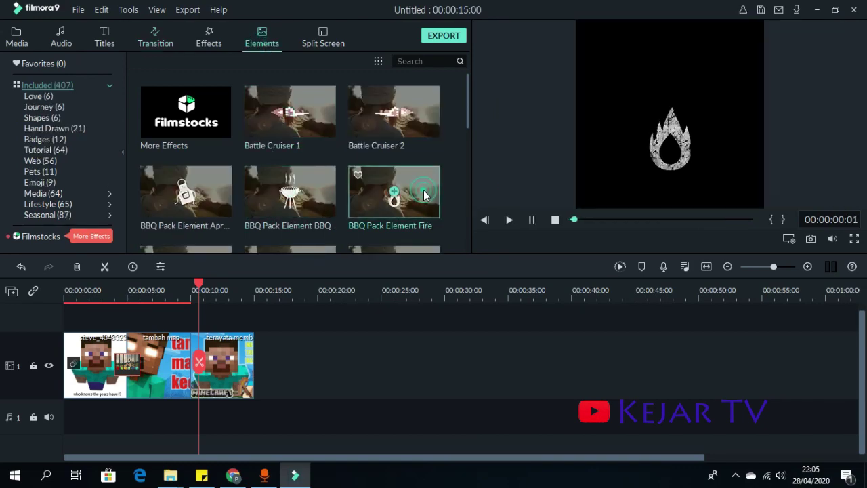
pyautogui.moveTo(423, 190)
pyautogui.mouseDown()
pyautogui.moveTo(214, 372)
pyautogui.moveTo(204, 368)
pyautogui.mouseUp()
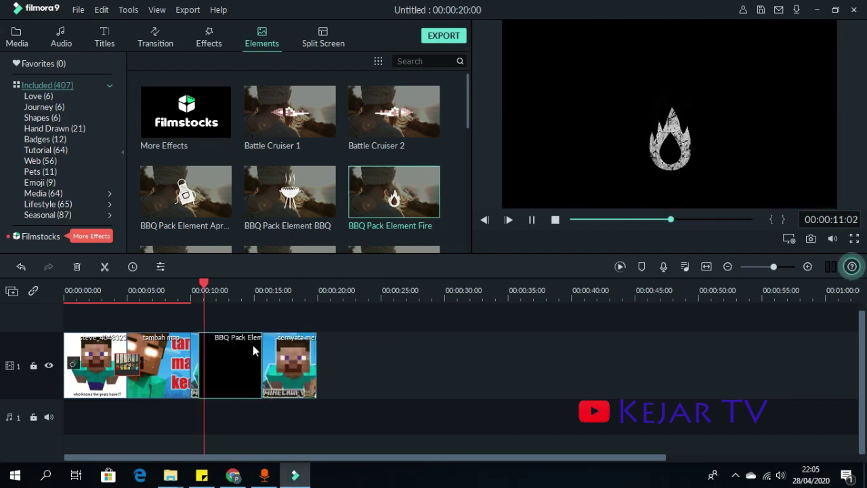
pyautogui.moveTo(244, 346)
pyautogui.mouseDown()
pyautogui.moveTo(245, 419)
pyautogui.moveTo(309, 324)
pyautogui.mouseUp()
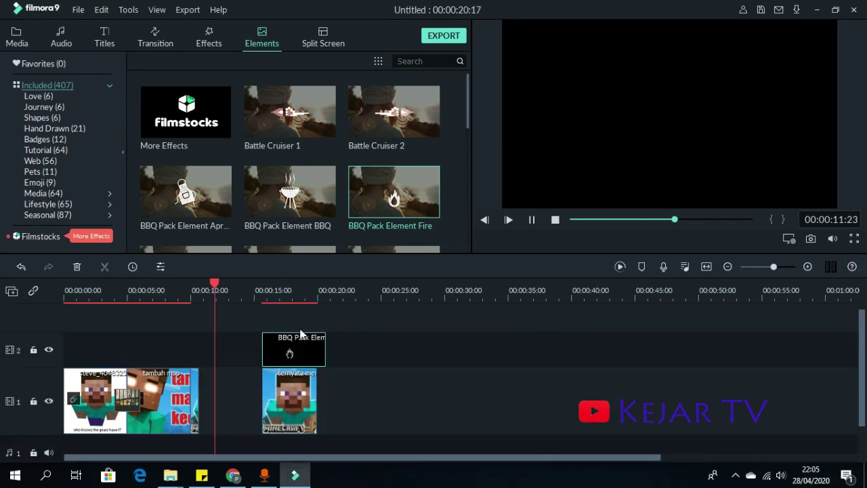
pyautogui.moveTo(375, 318)
pyautogui.mouseDown()
pyautogui.moveTo(286, 424)
pyautogui.moveTo(229, 420)
pyautogui.mouseUp()
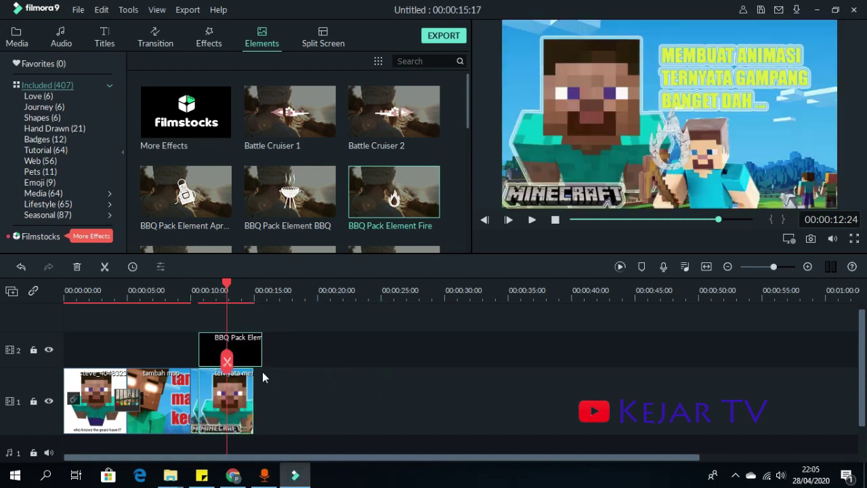
# Preview the fire overlay, align its end with the 15-second mark, and return to Media
pyautogui.press('space')
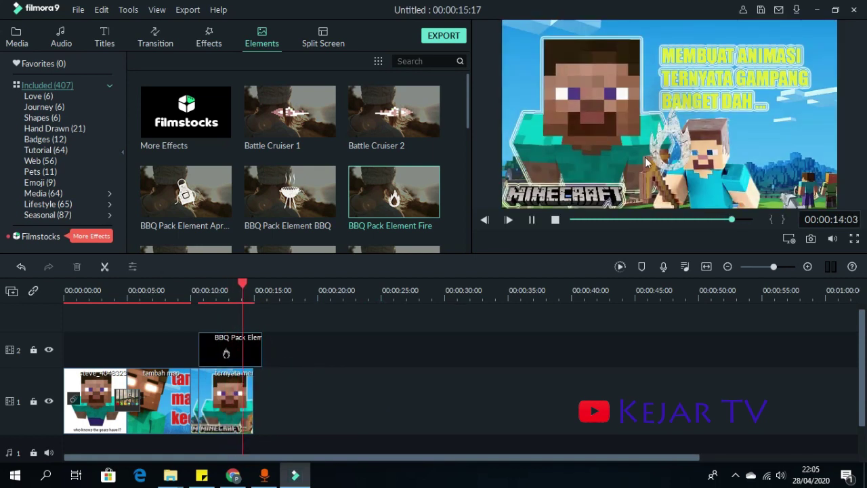
pyautogui.press('space')
pyautogui.click(464, 358)
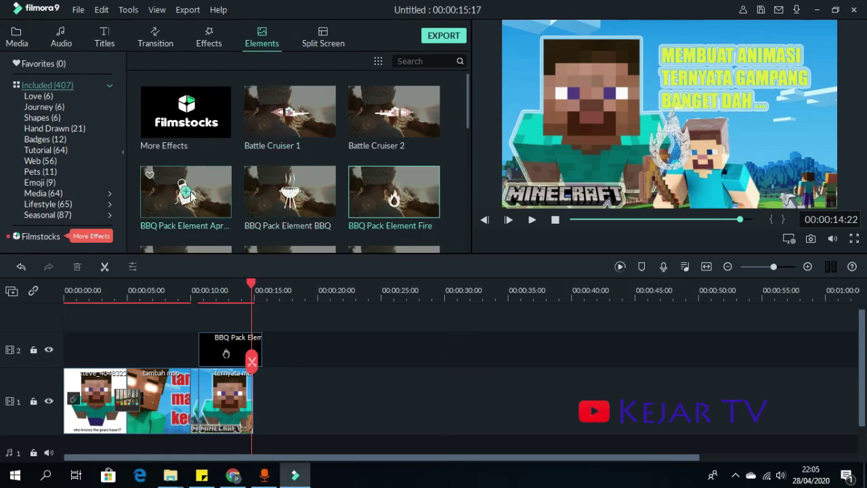
pyautogui.click(321, 45)
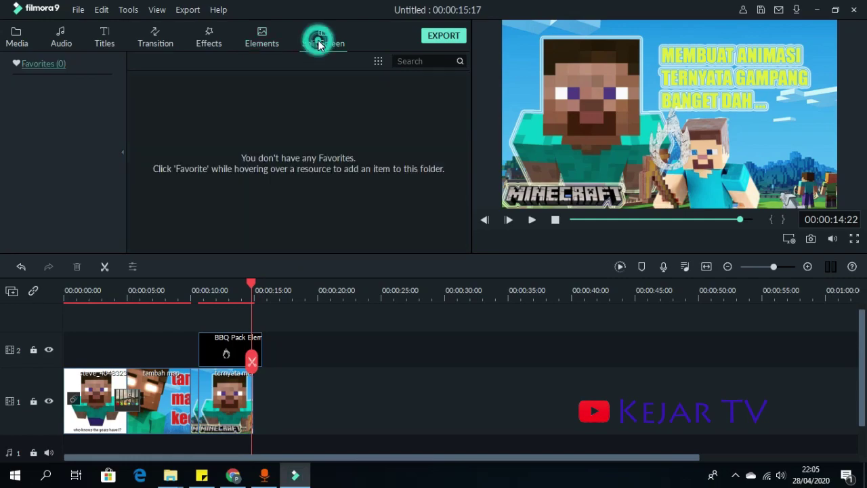
pyautogui.moveTo(239, 349); pyautogui.dragTo(228, 349)
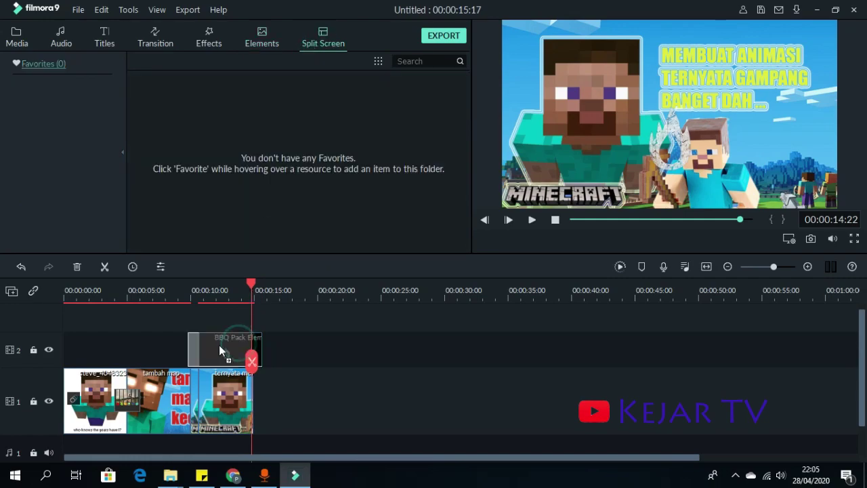
pyautogui.click(249, 285)
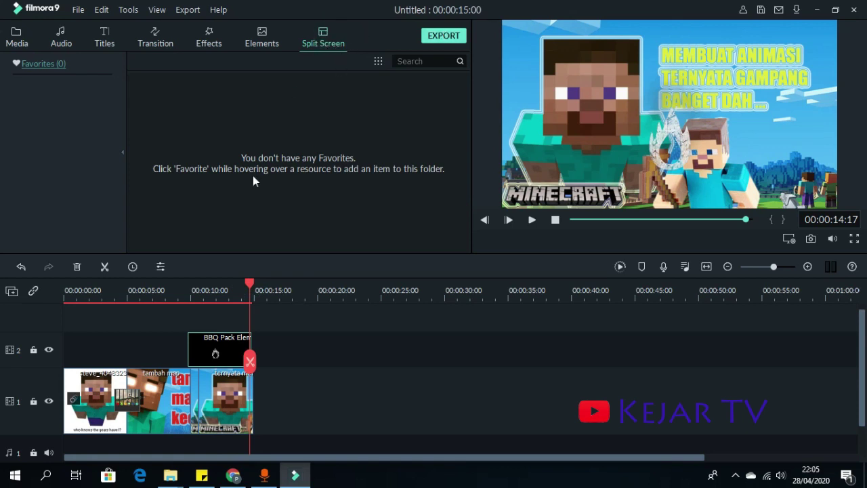
pyautogui.click(263, 37)
pyautogui.click(59, 39)
pyautogui.click(34, 39)
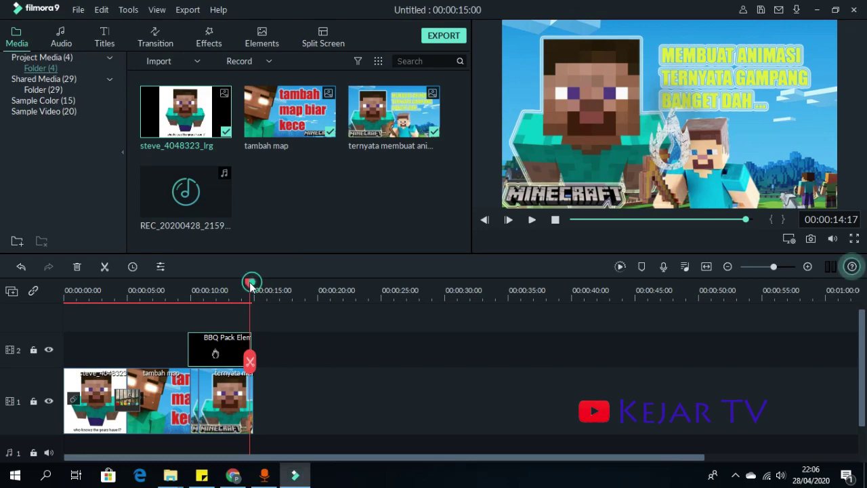
# Split the first Steve clip at about two seconds, then move the playhead to about four seconds
pyautogui.moveTo(253, 287); pyautogui.dragTo(94, 320)
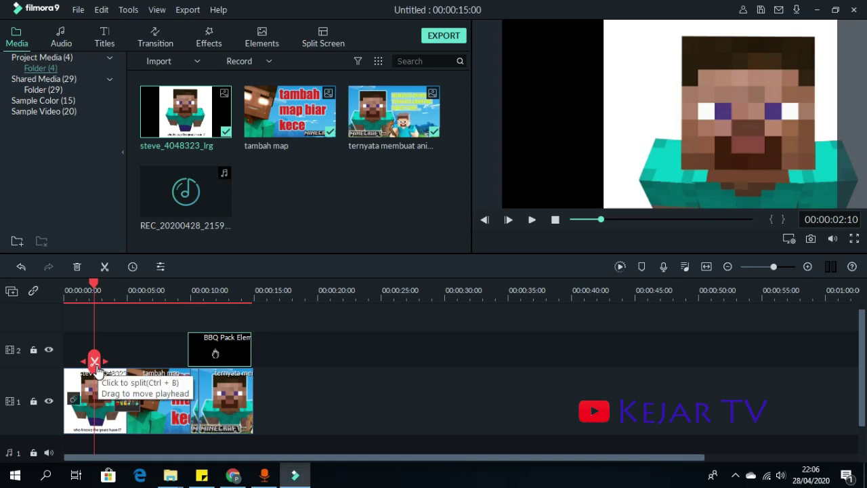
pyautogui.click(94, 362)
pyautogui.moveTo(95, 362); pyautogui.dragTo(108, 363)
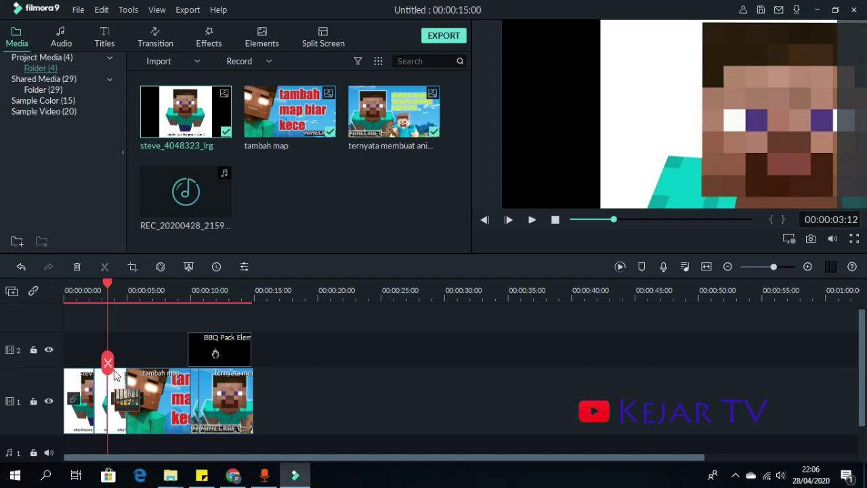
pyautogui.moveTo(109, 363); pyautogui.dragTo(163, 375)
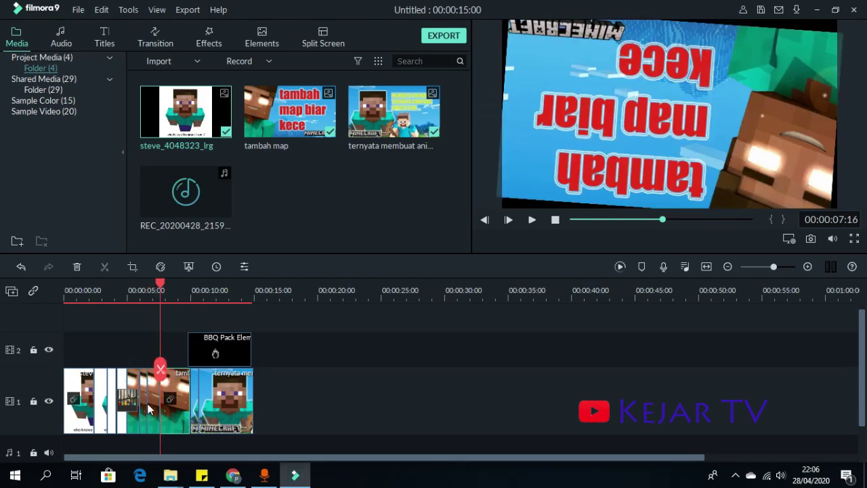
pyautogui.moveTo(141, 387); pyautogui.dragTo(143, 381)
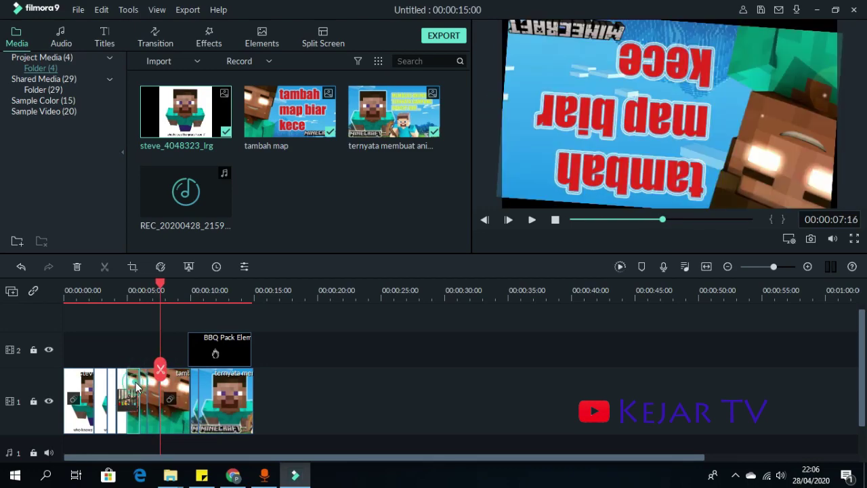
# Browse the Effects and Elements libraries, ending on the Transitions library
pyautogui.click(200, 48)
pyautogui.scroll(-3, 343, 175)
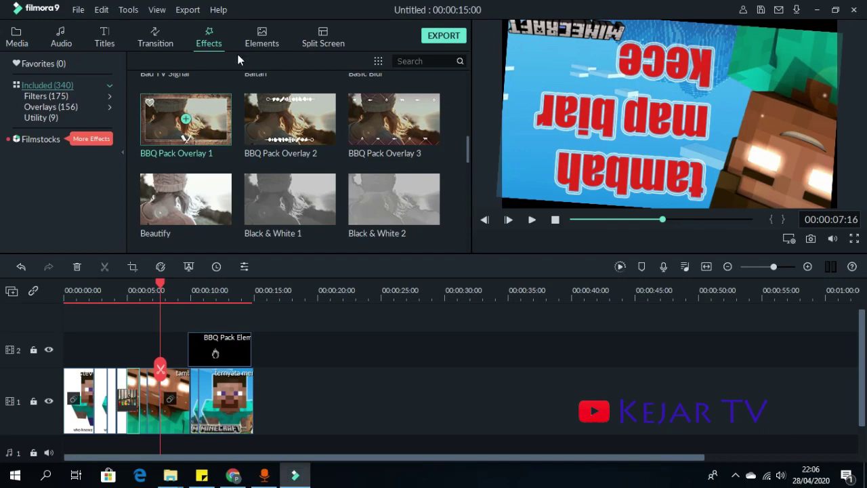
pyautogui.click(255, 41)
pyautogui.click(153, 34)
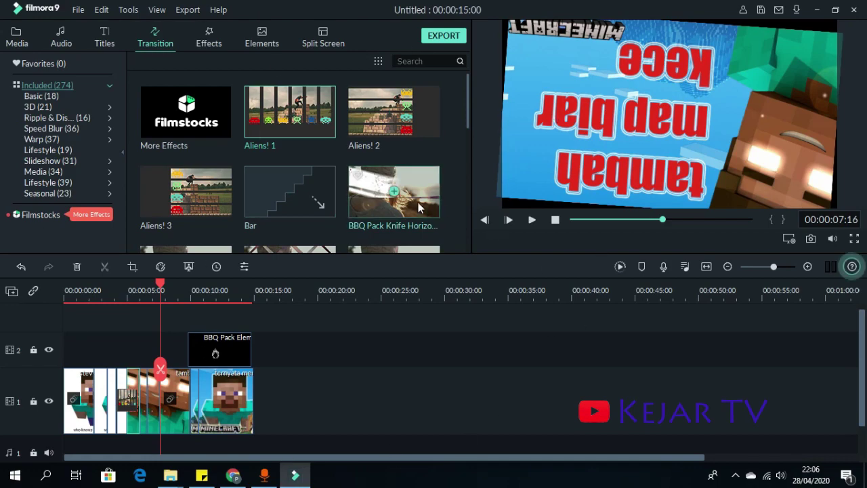
# Open Export > Create Video, look through the Device, YouTube, Vimeo and DVD tabs, then return to Local
pyautogui.click(187, 10)
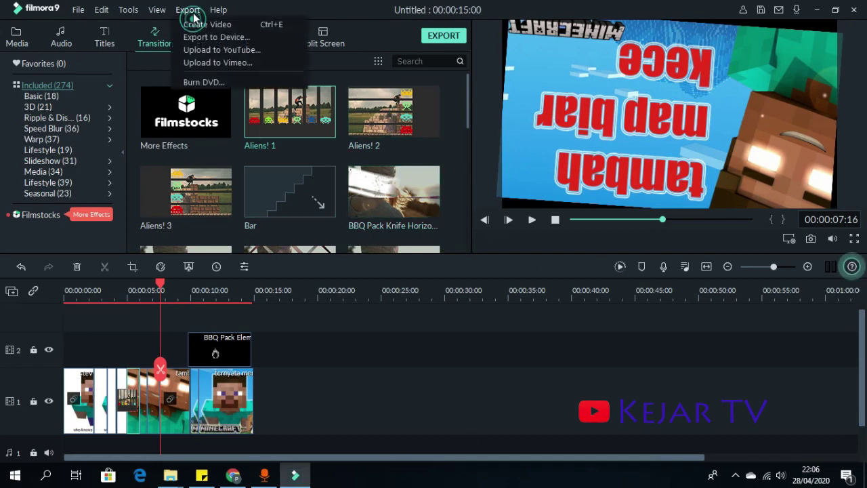
pyautogui.click(193, 29)
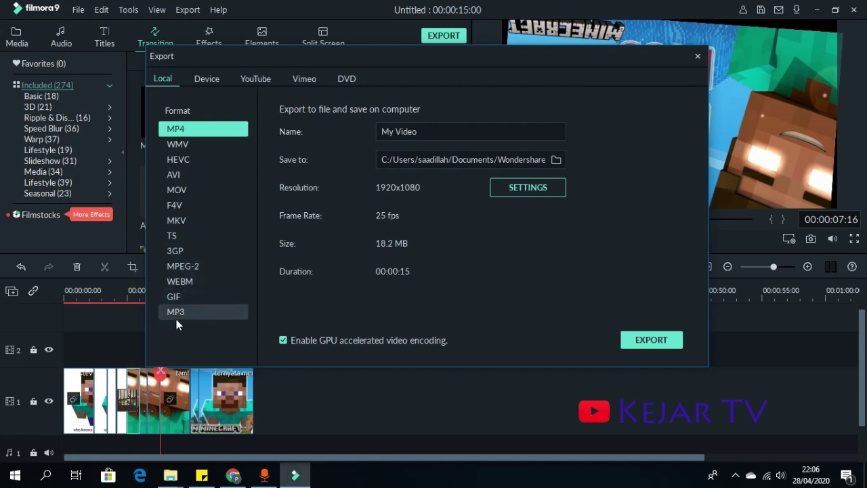
pyautogui.click(204, 78)
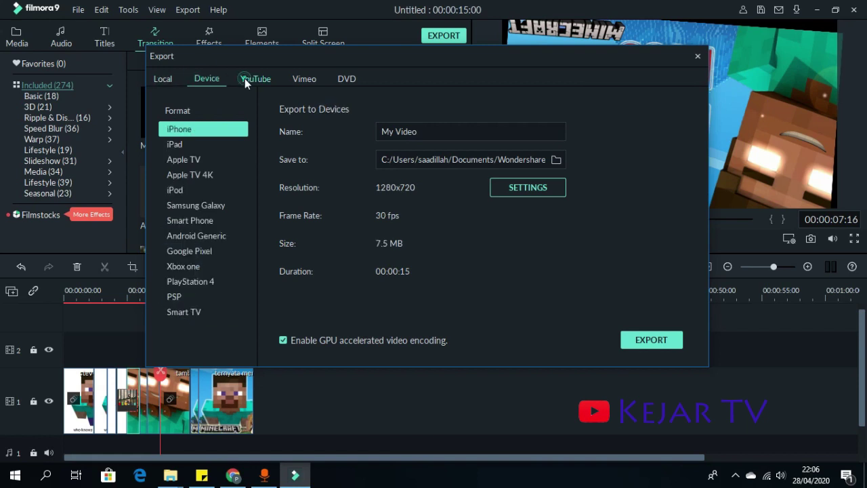
pyautogui.click(252, 79)
pyautogui.click(310, 79)
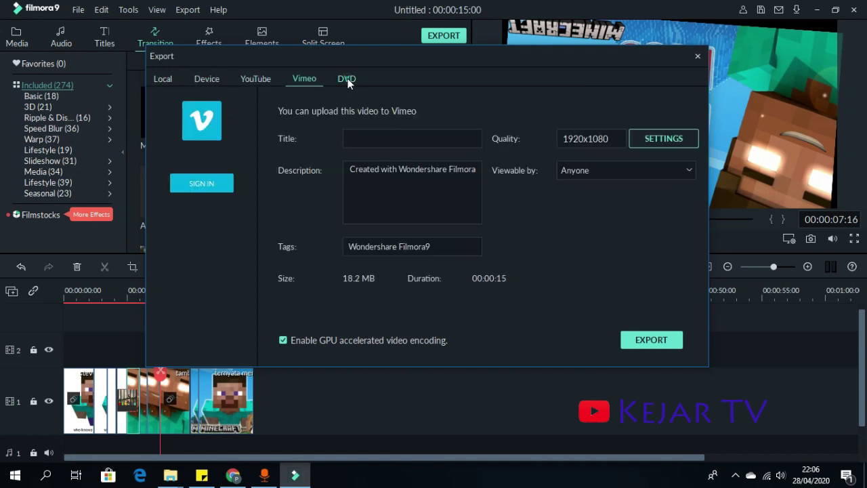
pyautogui.click(347, 78)
pyautogui.click(162, 78)
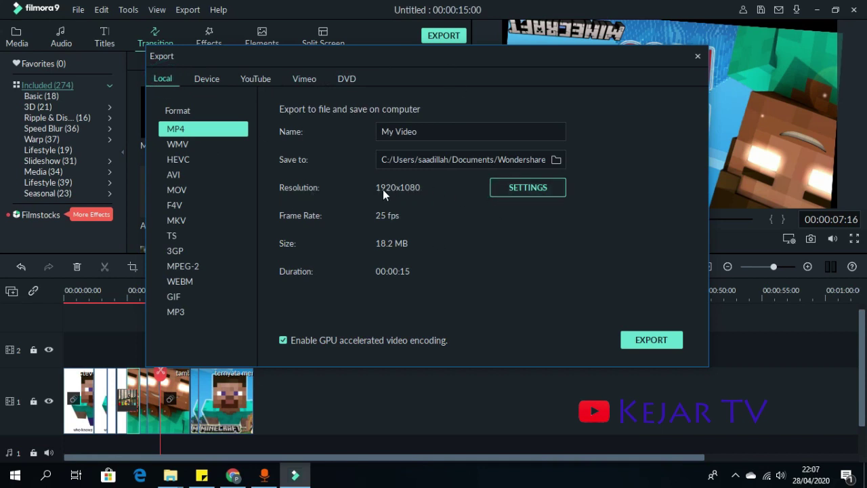
# Check the MP4 settings (1920x1080, 25 fps, H.264 10000 kbps, AAC stereo) and cancel without changes
pyautogui.click(500, 191)
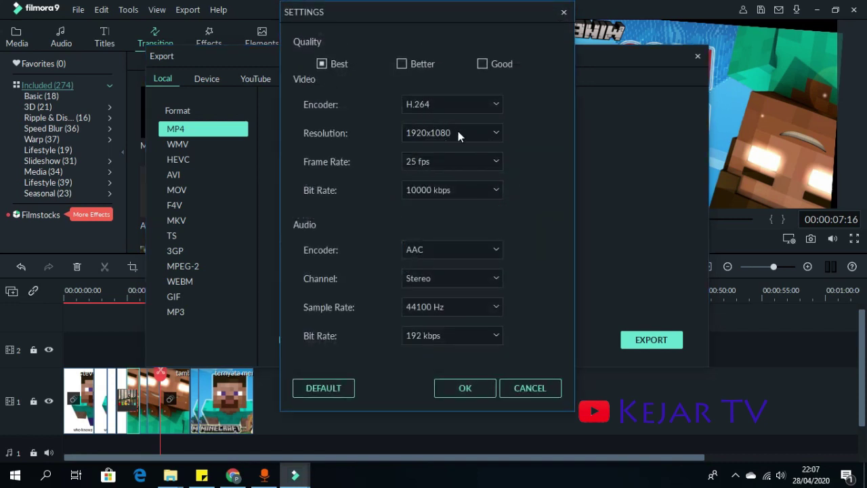
pyautogui.click(458, 135)
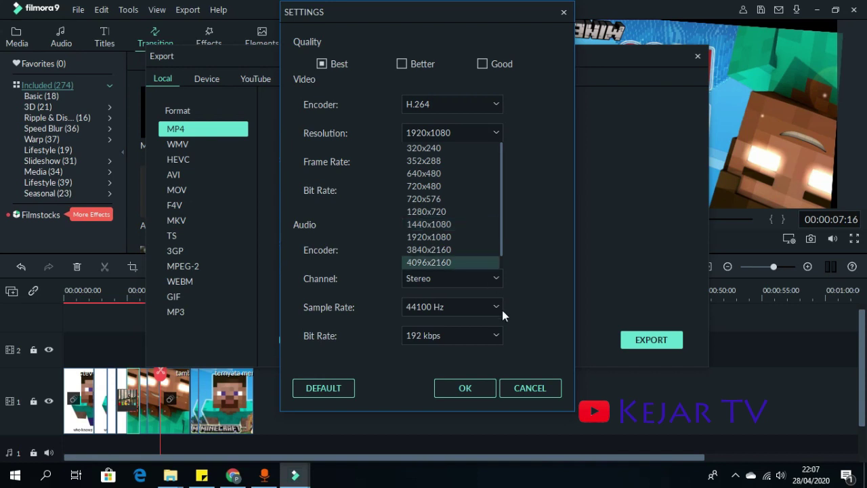
pyautogui.click(555, 392)
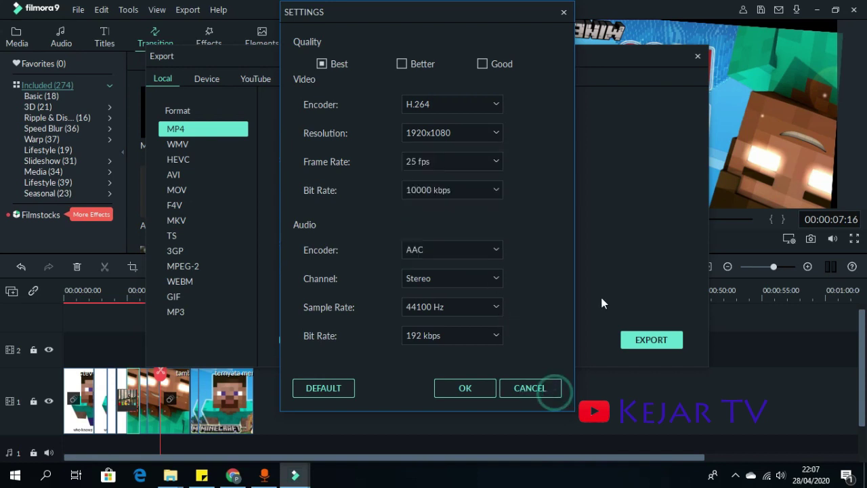
pyautogui.click(546, 386)
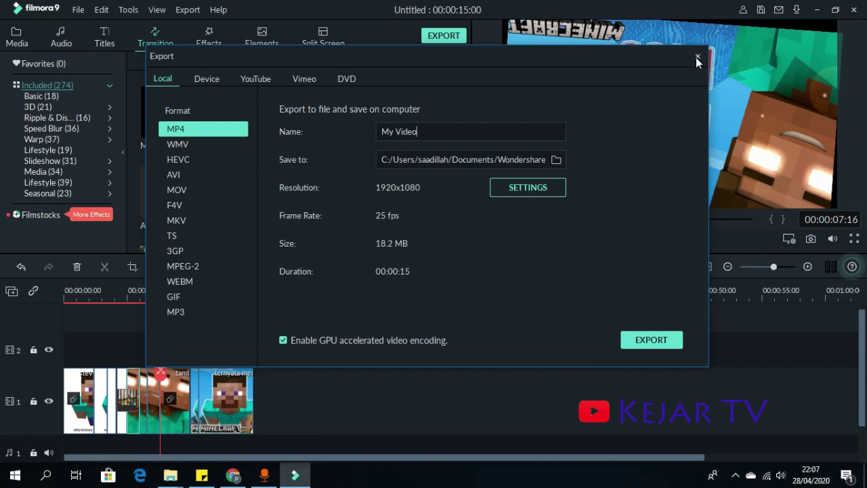
pyautogui.moveTo(170, 475)
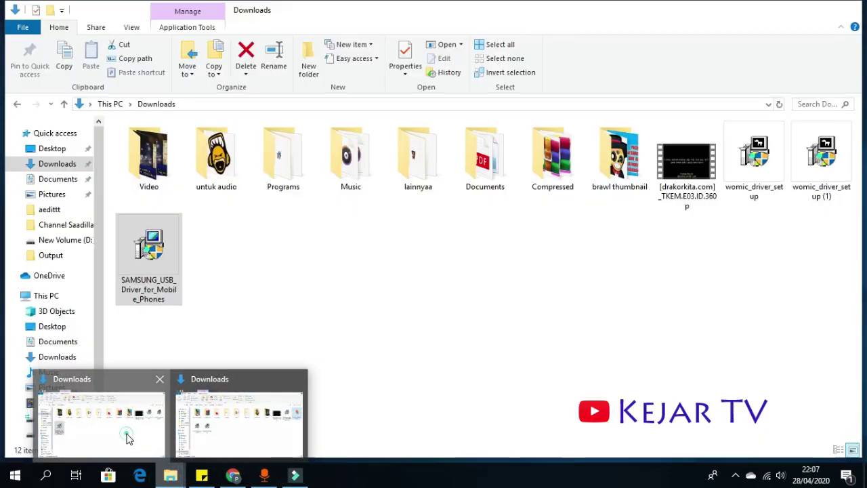
pyautogui.click(128, 439)
pyautogui.click(60, 180)
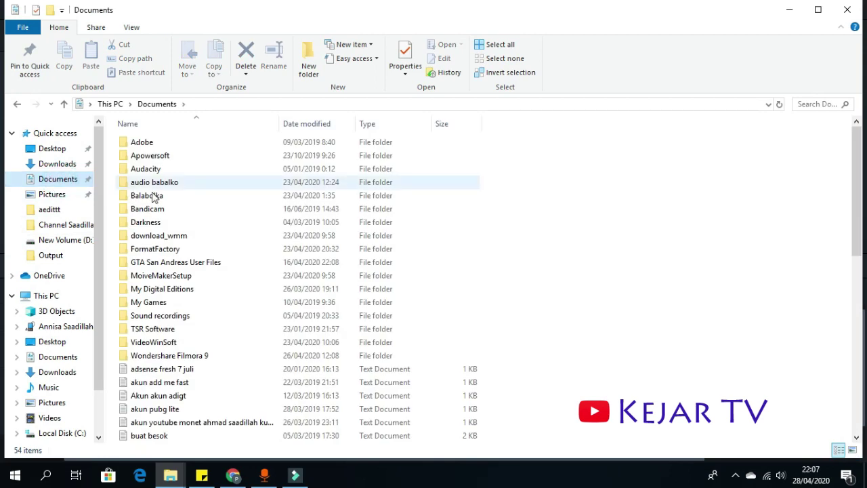
pyautogui.doubleClick(182, 355)
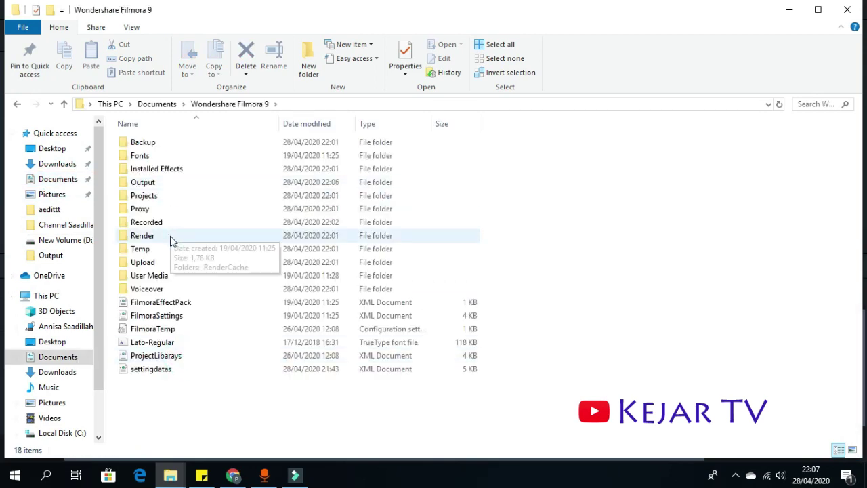
pyautogui.click(171, 170)
pyautogui.doubleClick(176, 183)
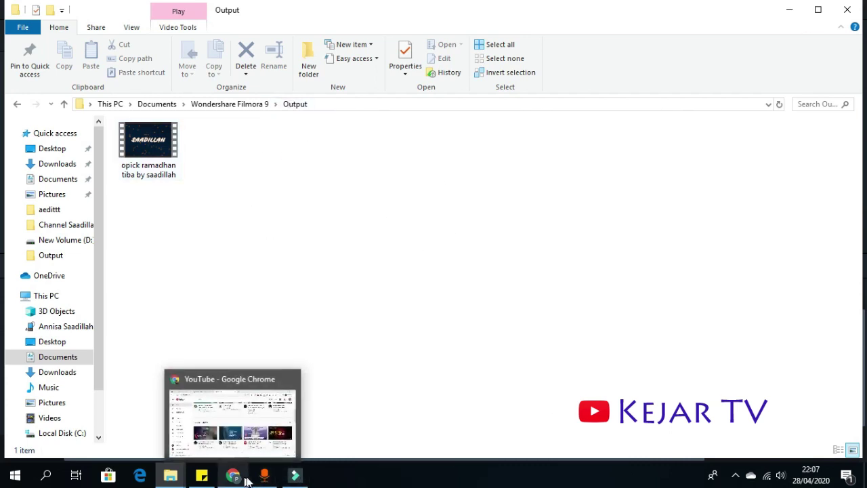
pyautogui.click(311, 483)
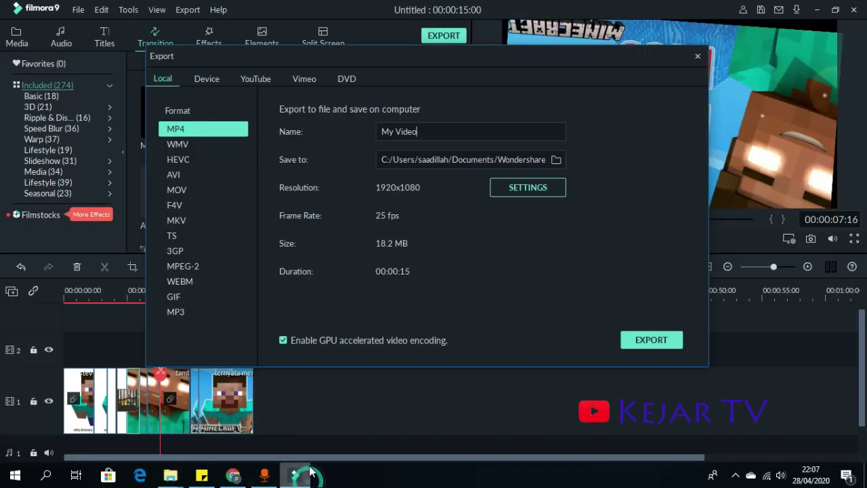
# Close the Export window, clear the timeline selection, and bring up the screen recorder's tray menu
pyautogui.click(700, 57)
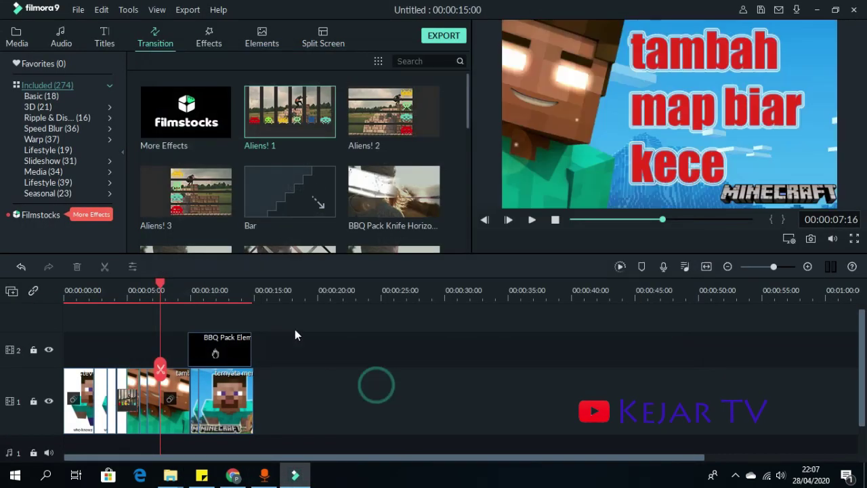
pyautogui.moveTo(292, 336); pyautogui.dragTo(81, 436)
pyautogui.click(290, 425)
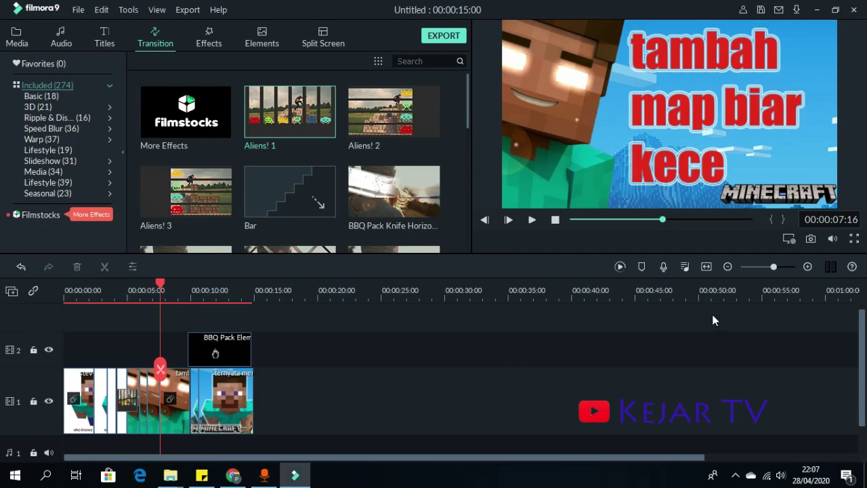
pyautogui.click(733, 475)
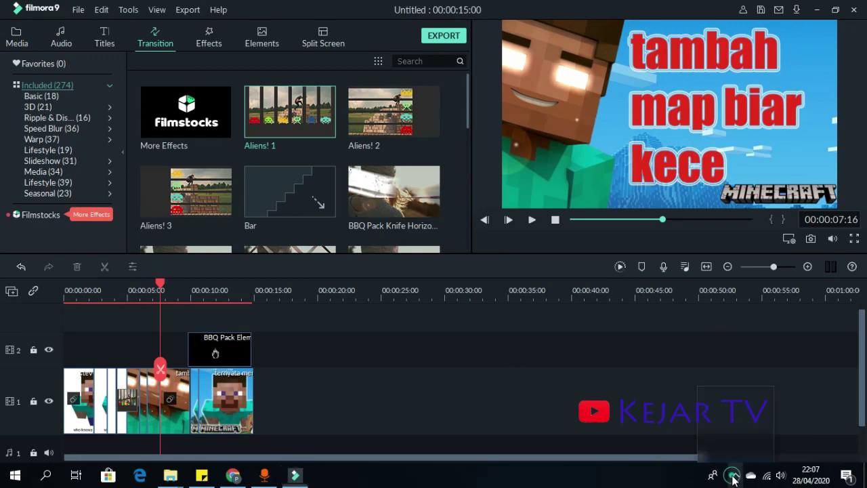
pyautogui.rightClick(710, 449)
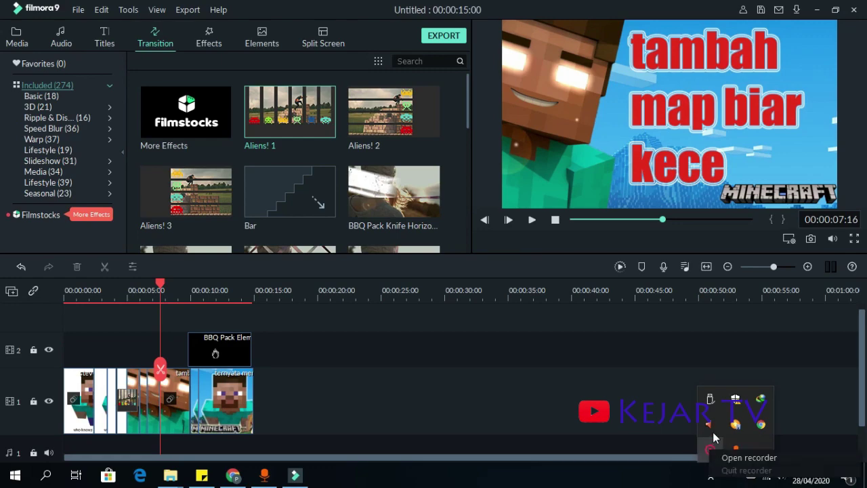